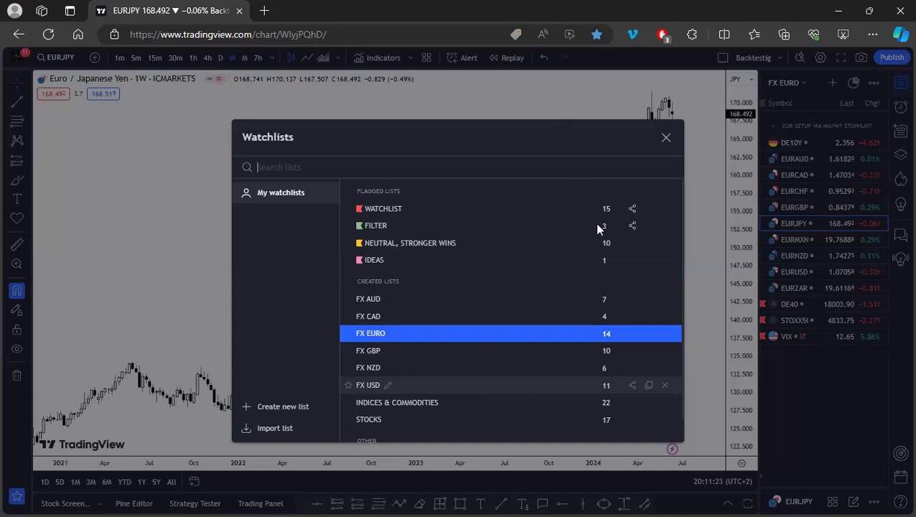
Step: Load USDJPY from the FX USD watchlist and mark 27 Sep '21 on the chart with a vertical line
{"action": "key", "text": "Return"}
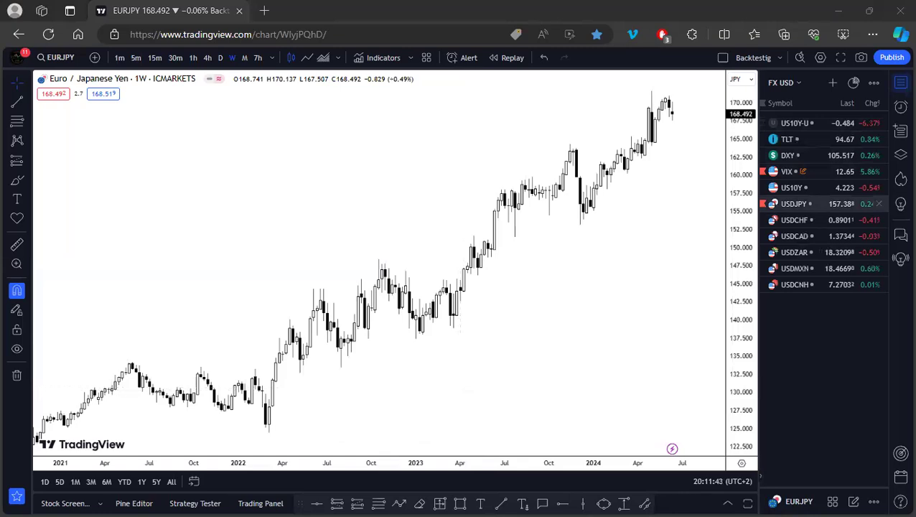
{"action": "left_click", "coordinate": [793, 204]}
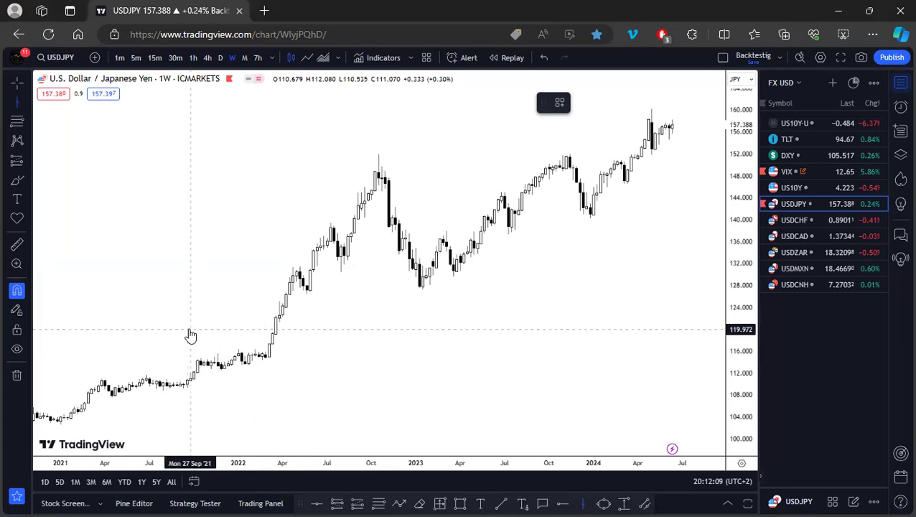
{"action": "left_click", "coordinate": [190, 331]}
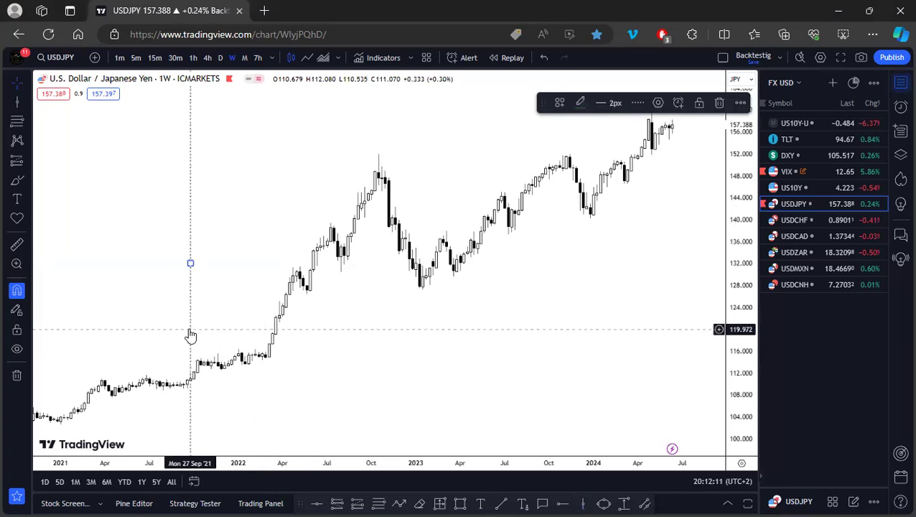
{"action": "left_click", "coordinate": [303, 410]}
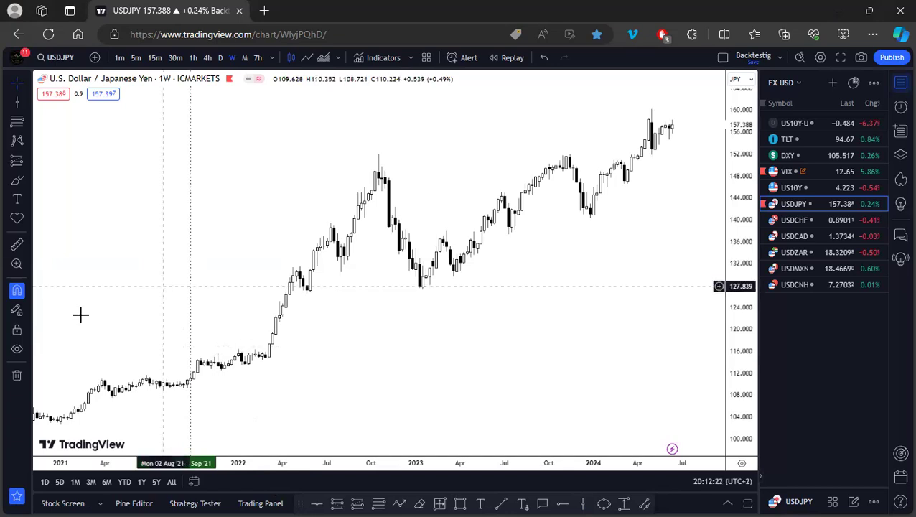
Step: Overlay the US10Y government bond yield on the USDJPY chart as a comparison symbol
{"action": "left_click_drag", "start_coordinate": [736, 246], "coordinate": [590, 300]}
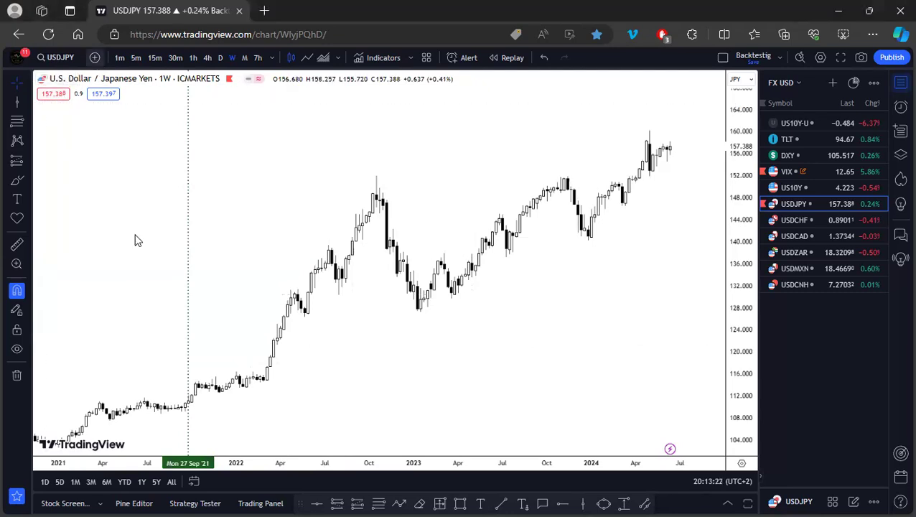
{"action": "left_click", "coordinate": [94, 57]}
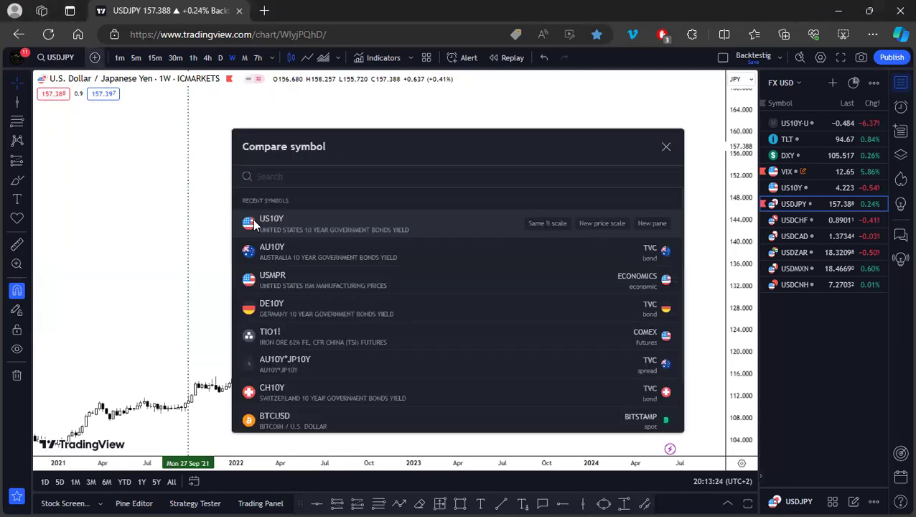
{"action": "left_click", "coordinate": [292, 231]}
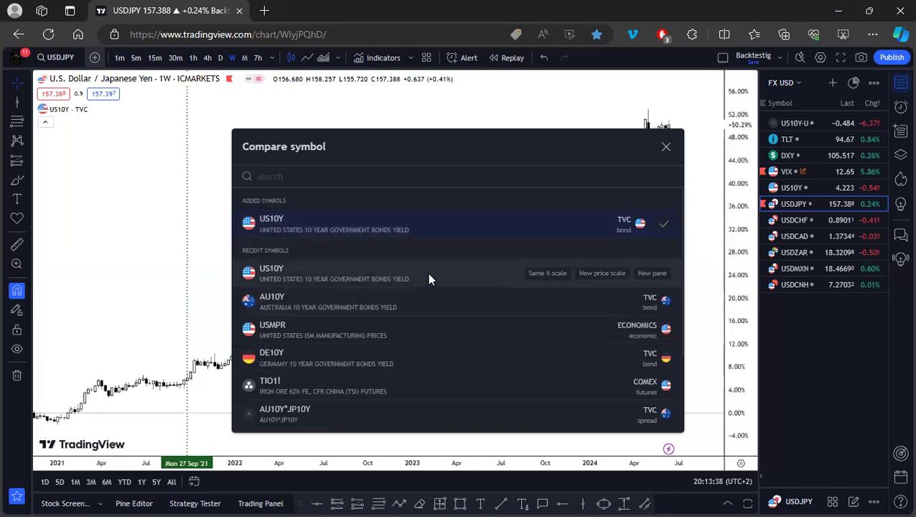
{"action": "left_click", "coordinate": [666, 149]}
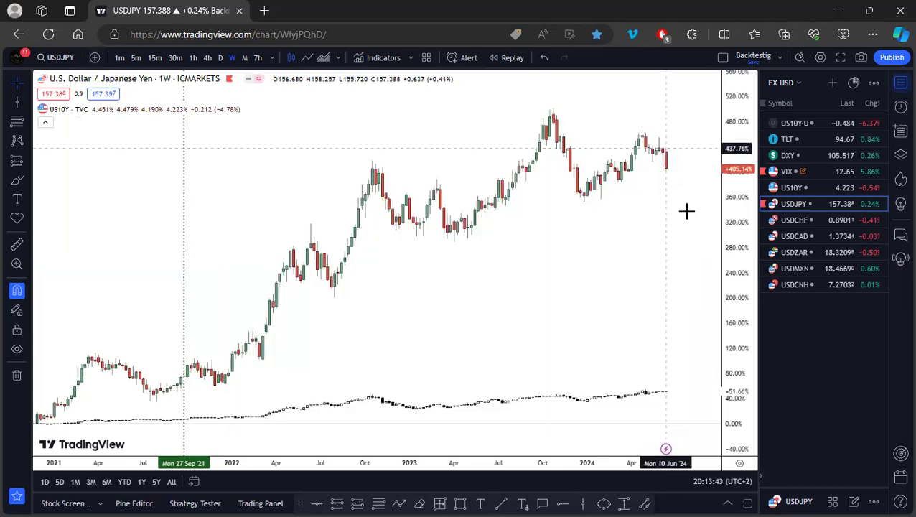
{"action": "right_click", "coordinate": [736, 205]}
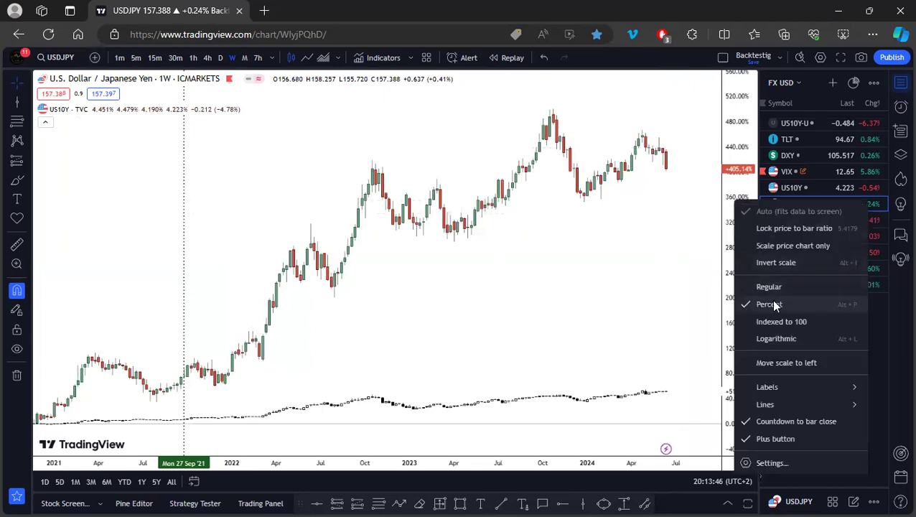
{"action": "left_click", "coordinate": [771, 362]}
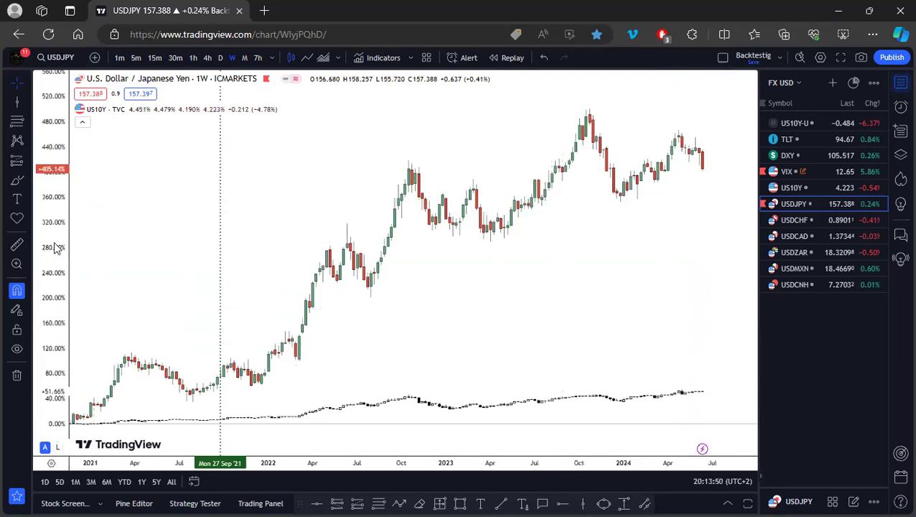
{"action": "right_click", "coordinate": [57, 247]}
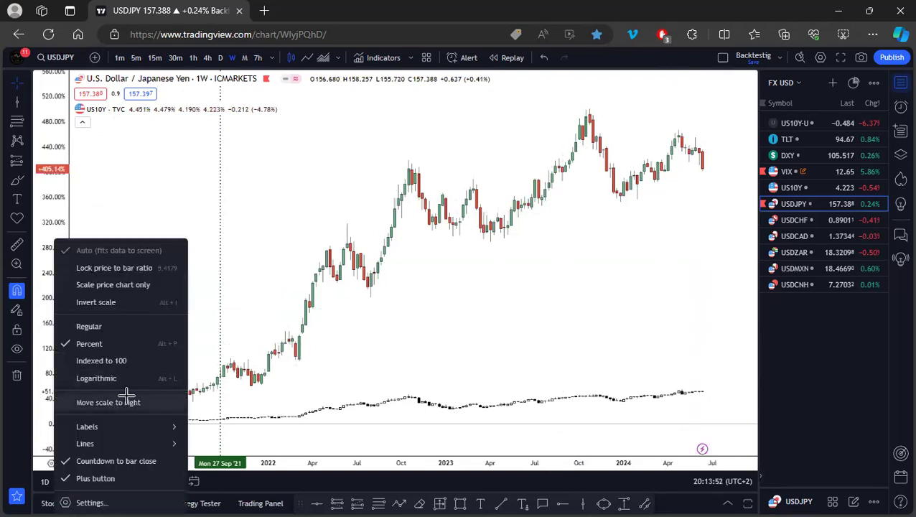
{"action": "left_click", "coordinate": [118, 401]}
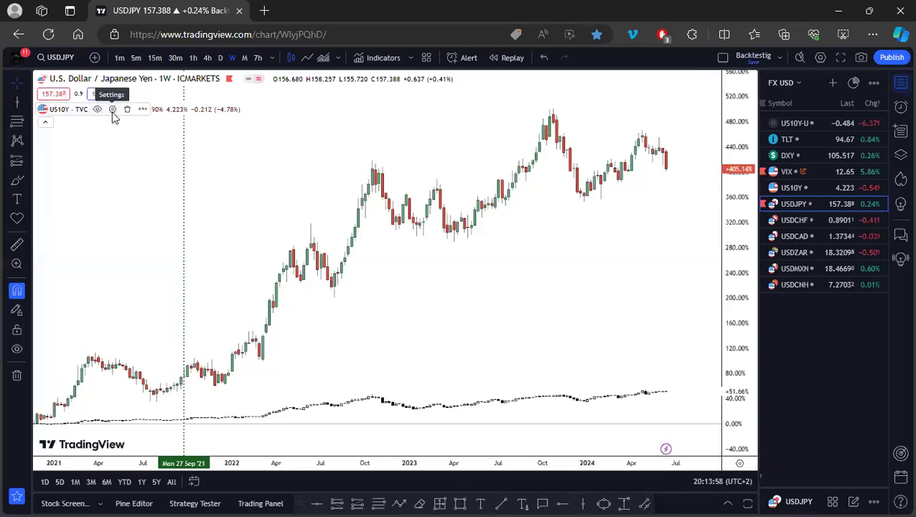
Step: Pin the US10Y comparison series to a new left scale
{"action": "left_click", "coordinate": [112, 113]}
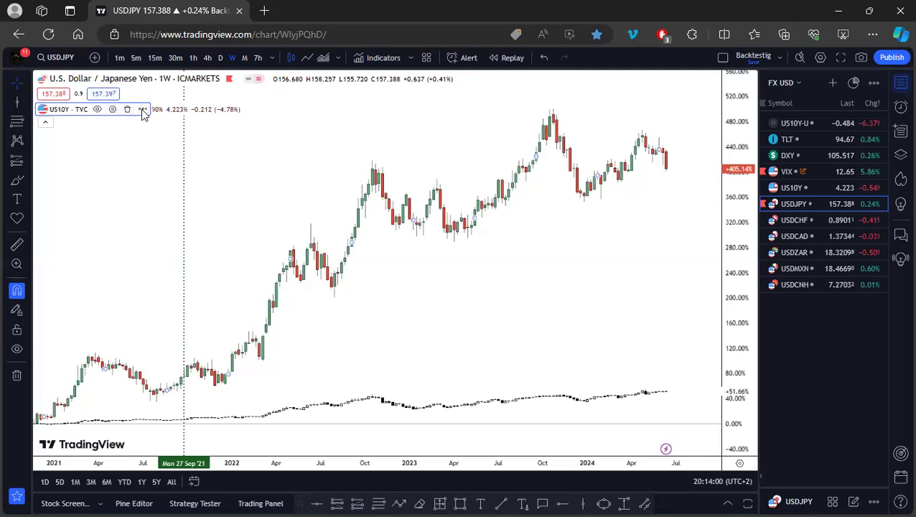
{"action": "left_click", "coordinate": [143, 113]}
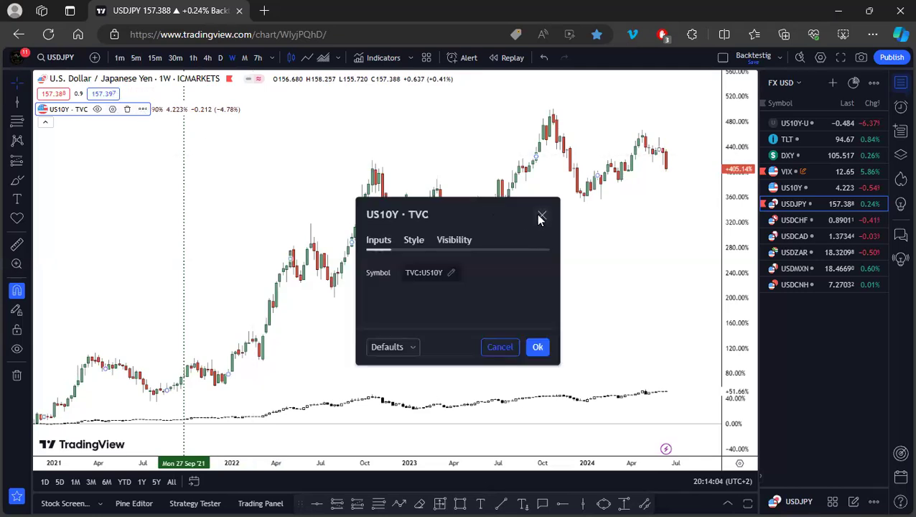
{"action": "left_click", "coordinate": [542, 216]}
{"action": "left_click", "coordinate": [142, 110]}
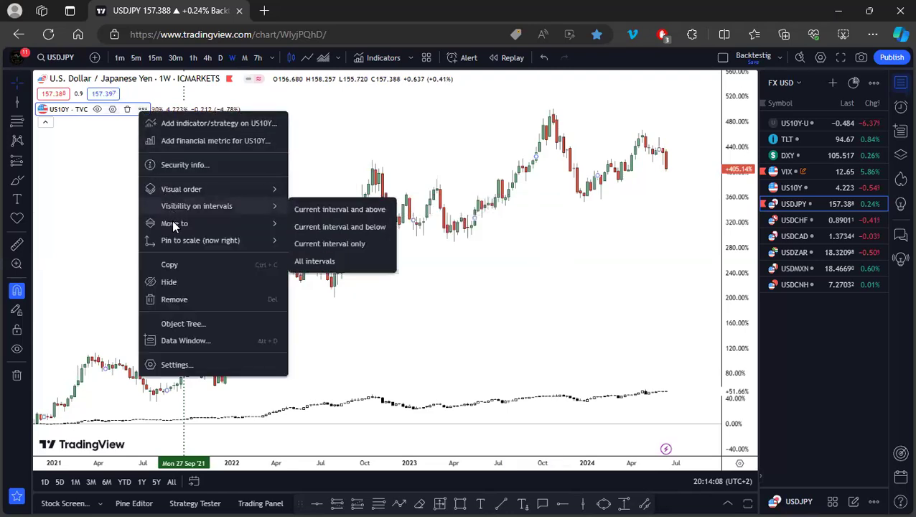
{"action": "mouse_move", "coordinate": [174, 242]}
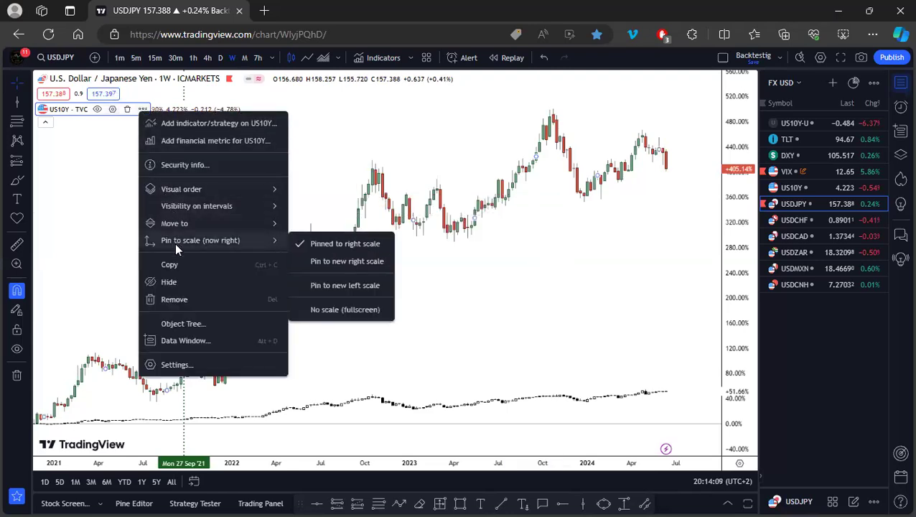
{"action": "left_click", "coordinate": [323, 288]}
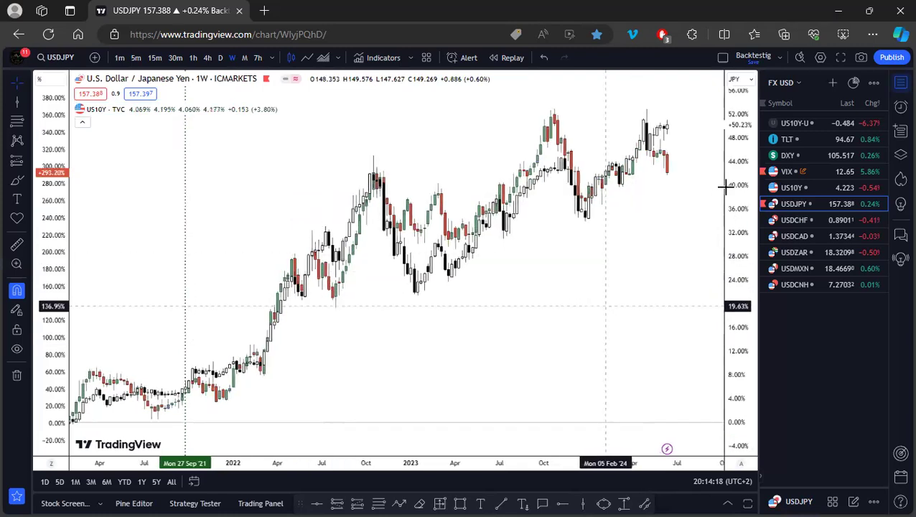
Step: Change both the US10Y scale and the USDJPY price scale from percent to regular
{"action": "left_click_drag", "start_coordinate": [566, 327], "coordinate": [544, 298]}
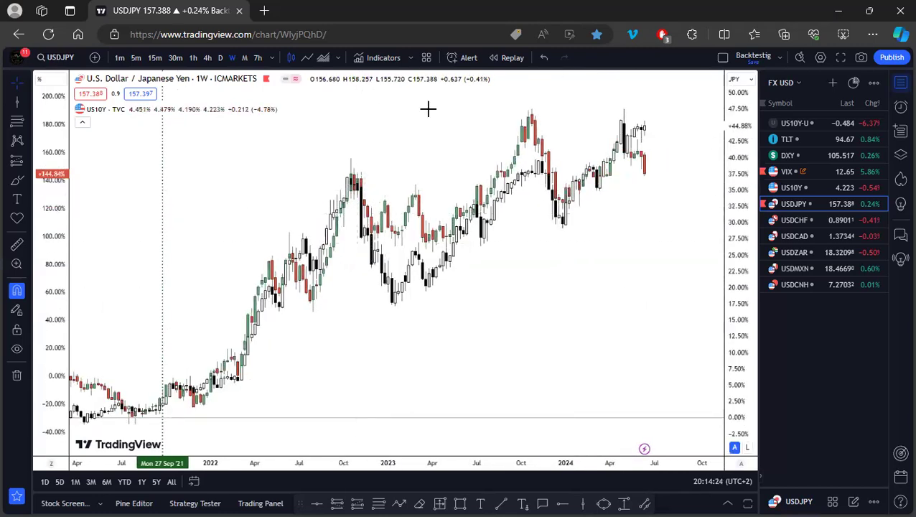
{"action": "left_click", "coordinate": [525, 135]}
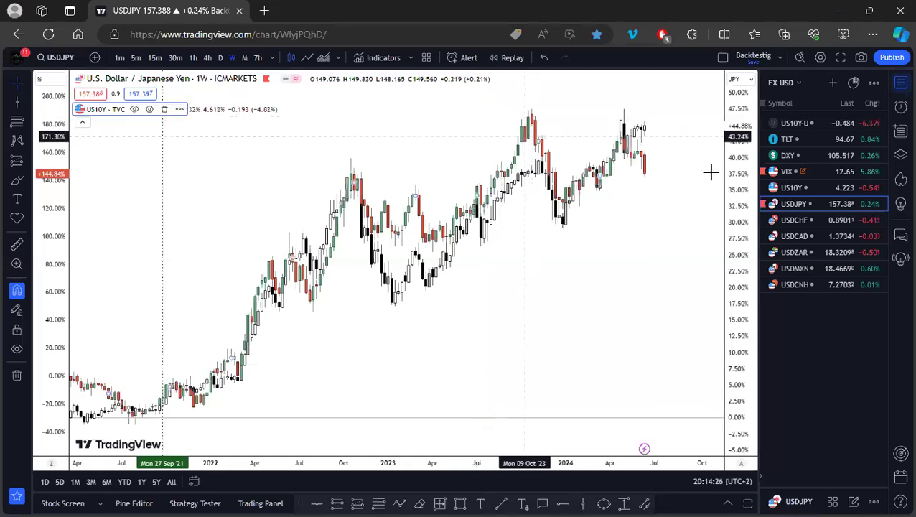
{"action": "right_click", "coordinate": [47, 278]}
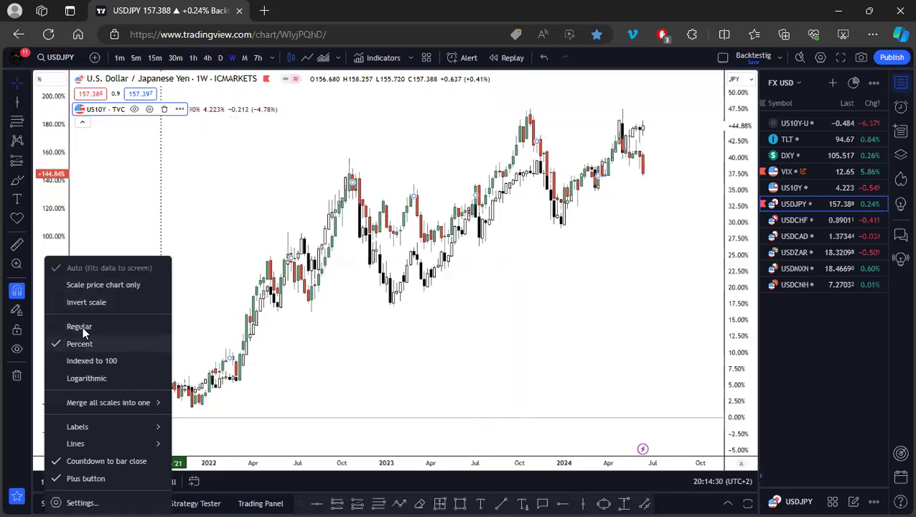
{"action": "left_click", "coordinate": [79, 327]}
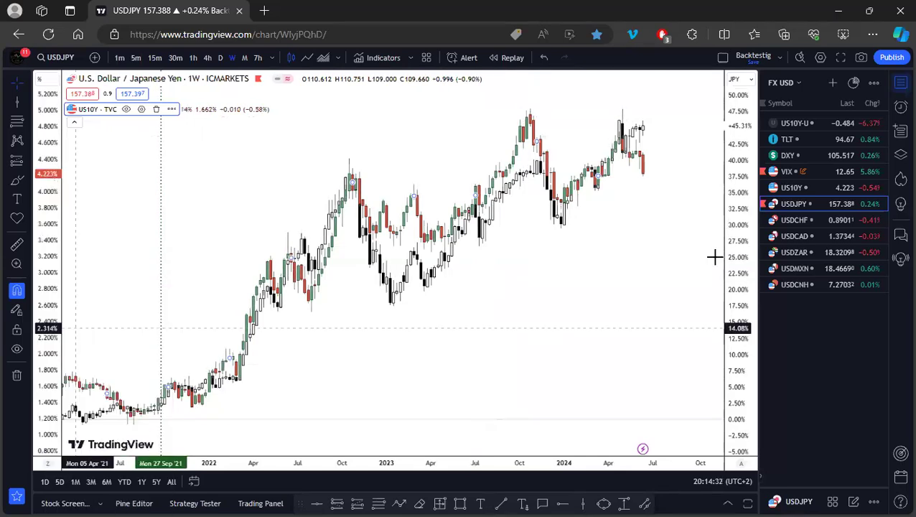
{"action": "right_click", "coordinate": [733, 244]}
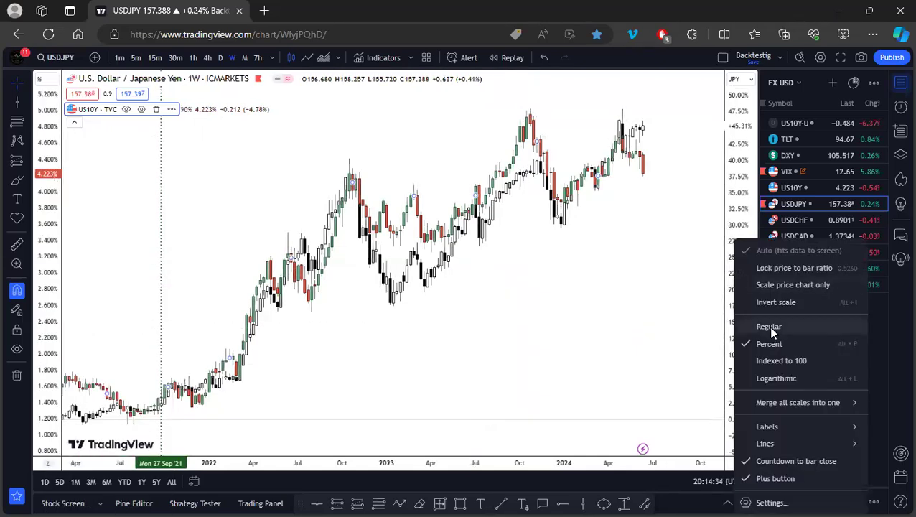
{"action": "left_click", "coordinate": [769, 327]}
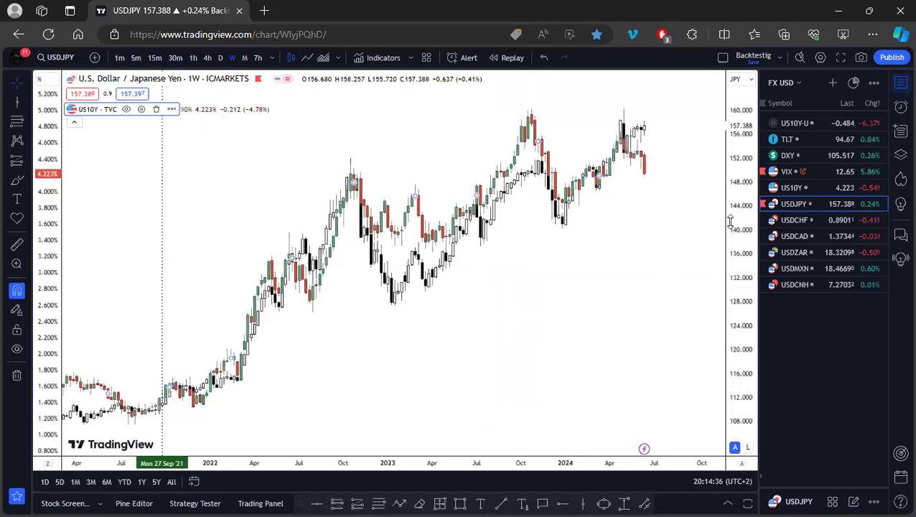
Step: Reposition and rescale the two series so the US10Y candles sit separately above the USDJPY candles
{"action": "left_click_drag", "start_coordinate": [500, 227], "coordinate": [500, 253]}
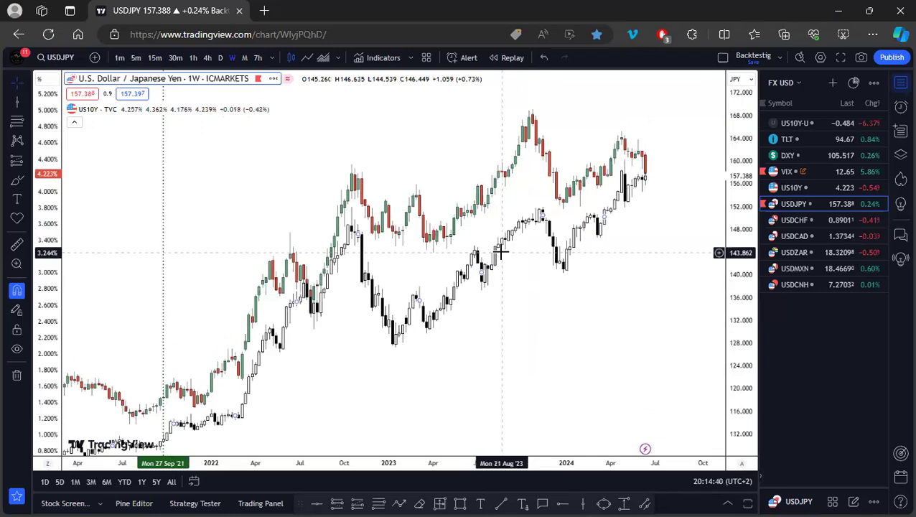
{"action": "left_click", "coordinate": [350, 177]}
{"action": "left_click_drag", "start_coordinate": [41, 201], "coordinate": [370, 162]}
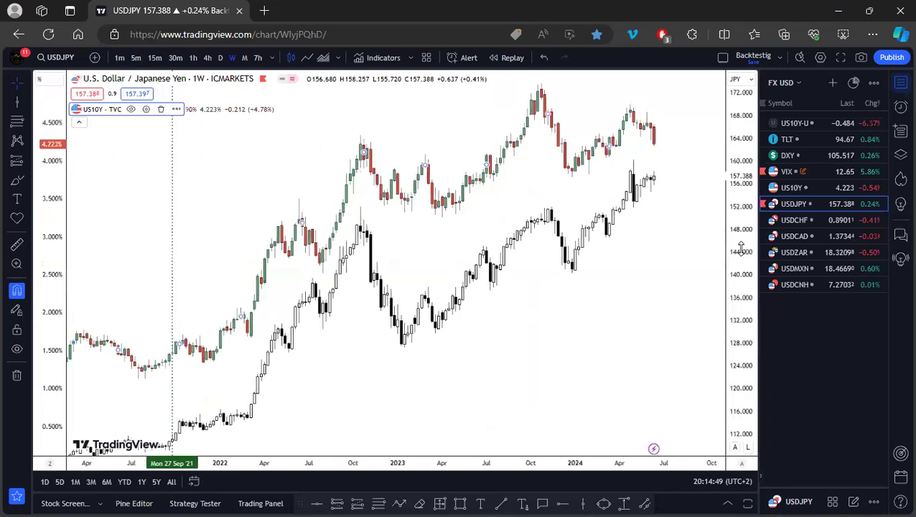
{"action": "left_click_drag", "start_coordinate": [740, 277], "coordinate": [740, 290]}
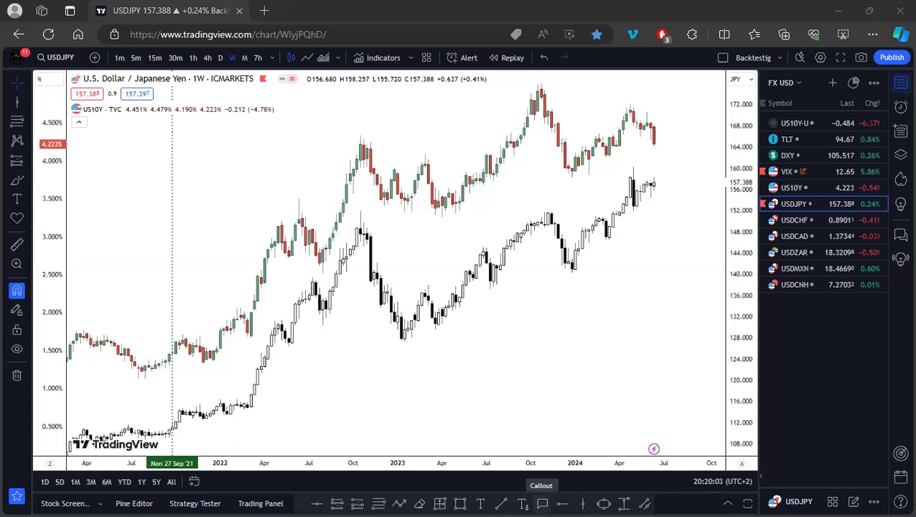
Step: Add a vertical line at 17 Oct '22, through the autumn peak shared by USDJPY and US10Y
{"action": "left_click", "coordinate": [582, 503]}
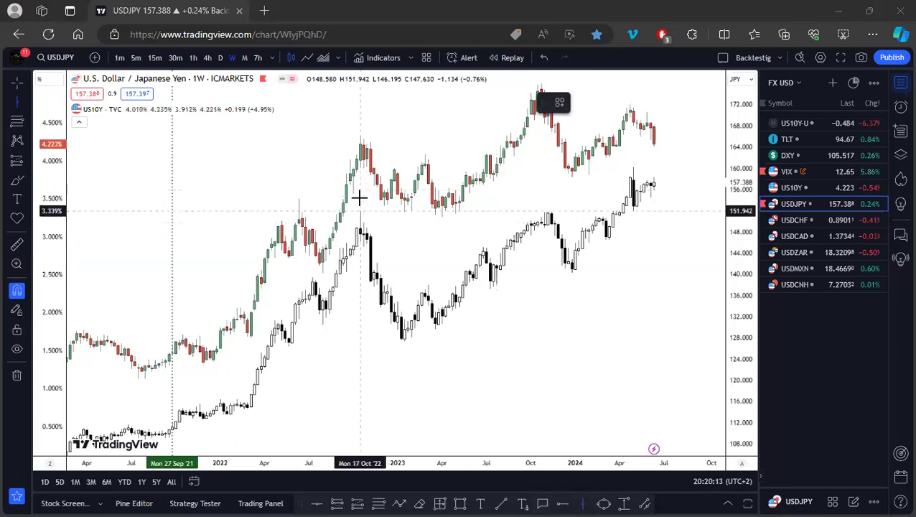
{"action": "left_click", "coordinate": [361, 152]}
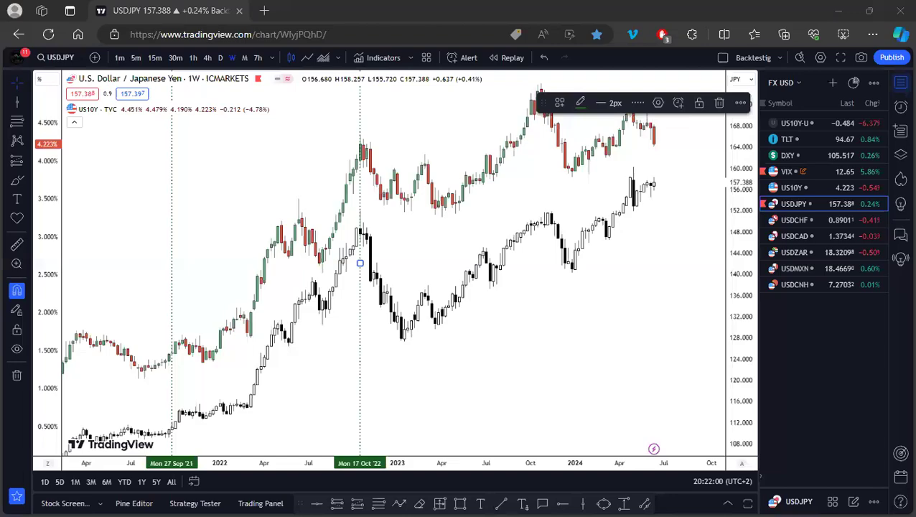
Step: Switch to the Excel workbook to review the INFLATION sheet's monthly figures, and return to the TradingView chart
{"action": "key", "text": "alt+Tab"}
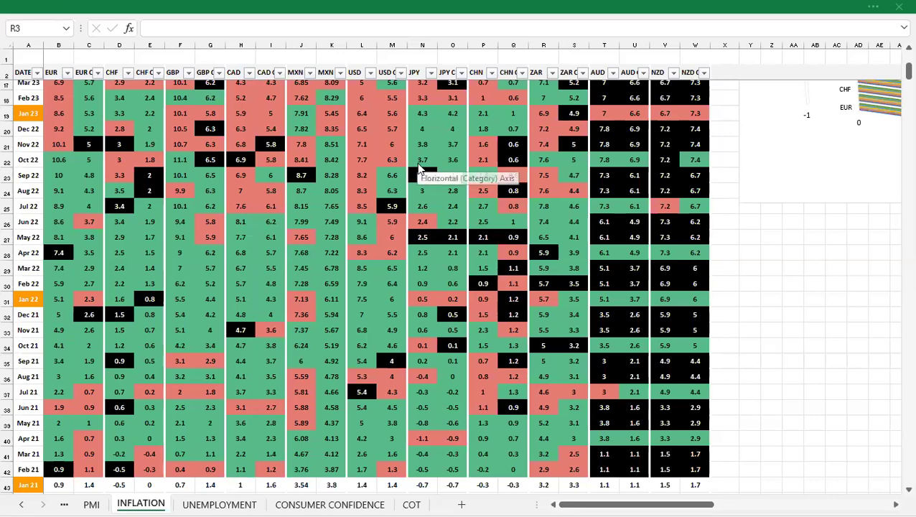
{"action": "key", "text": "alt+Tab"}
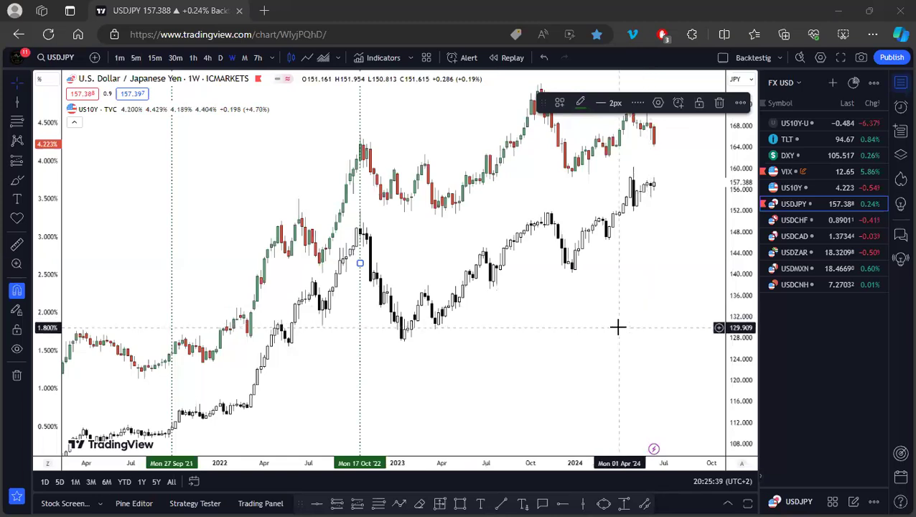
{"action": "left_click", "coordinate": [446, 320]}
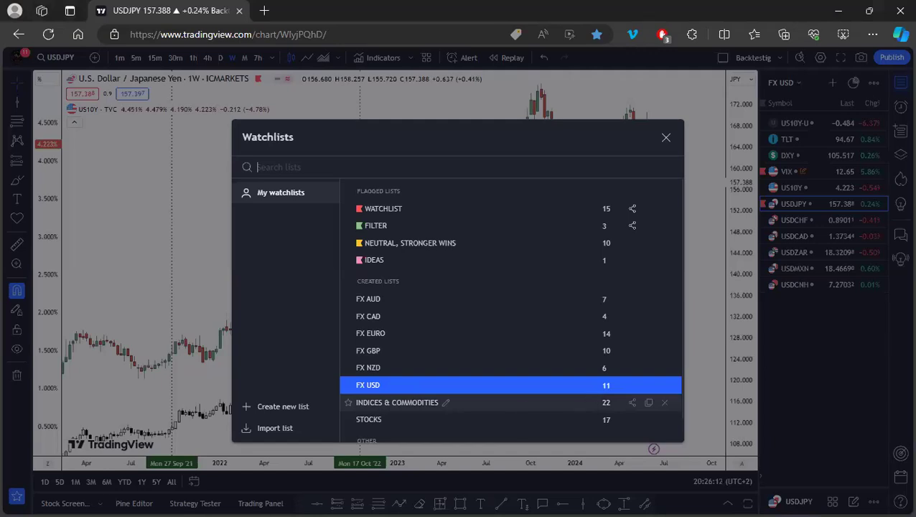
Step: Load US500 from the INDICES & COMMODITIES watchlist and adjust the scales to separate its candles from the US10Y overlay
{"action": "left_click", "coordinate": [514, 403]}
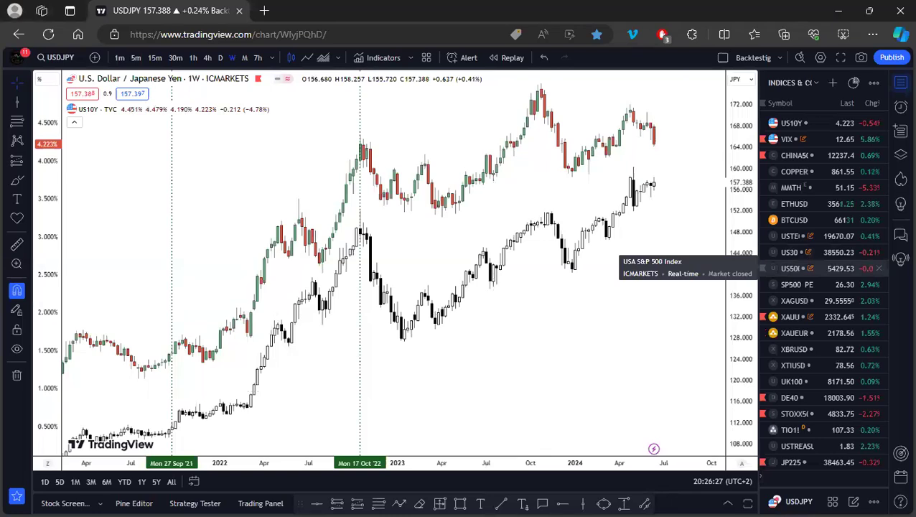
{"action": "left_click", "coordinate": [789, 268]}
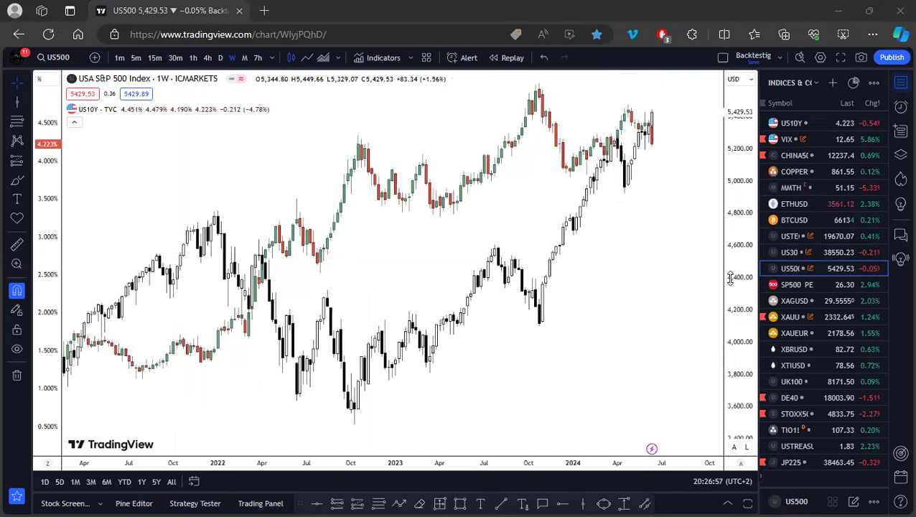
{"action": "left_click", "coordinate": [707, 280]}
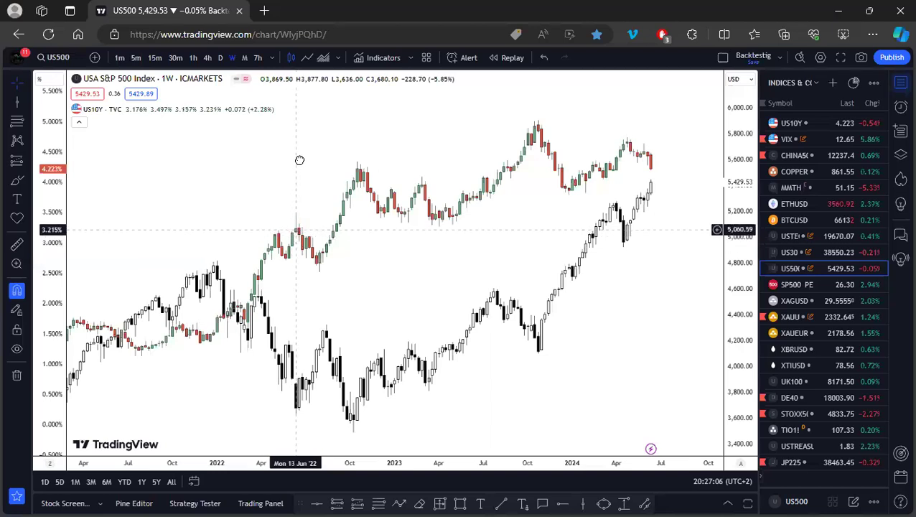
{"action": "left_click", "coordinate": [727, 308]}
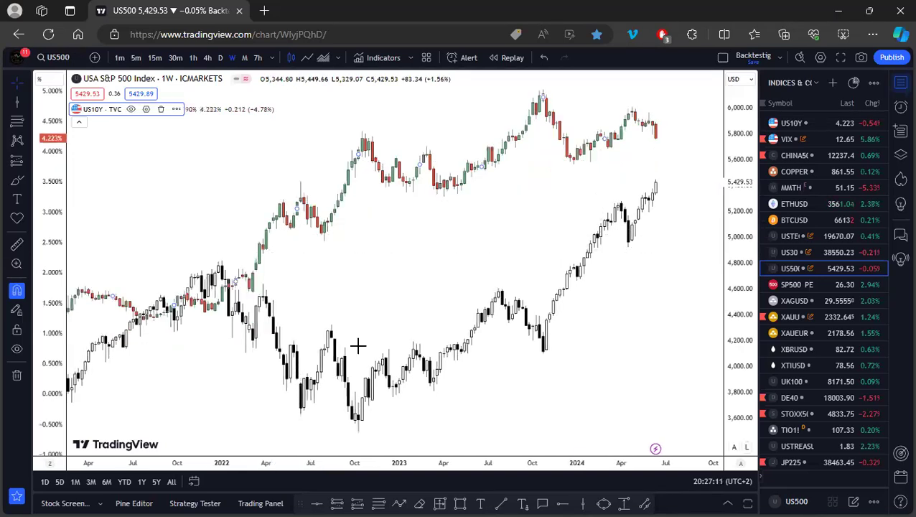
Step: Rescale and reposition the US500 and US10Y series to widen the gap, keeping the US10Y candles above the US500 candles
{"action": "left_click", "coordinate": [362, 241]}
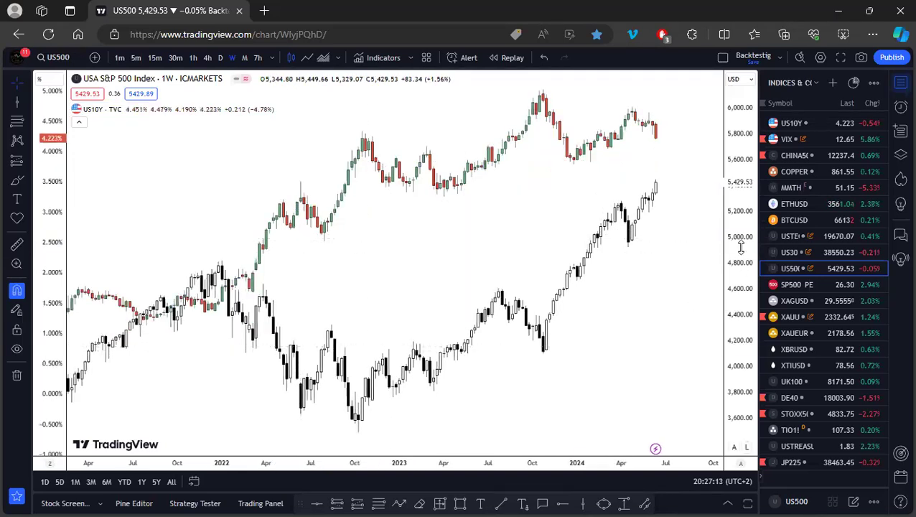
{"action": "left_click_drag", "start_coordinate": [605, 246], "coordinate": [597, 290]}
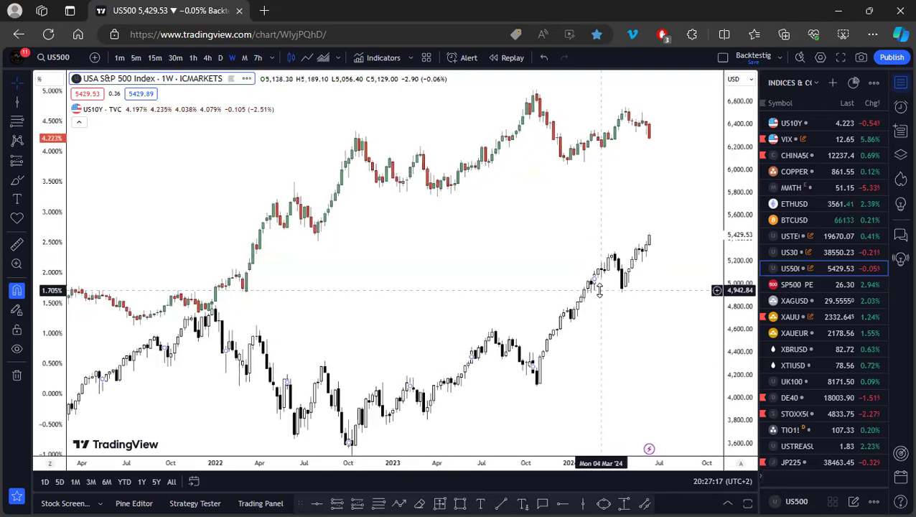
{"action": "left_click_drag", "start_coordinate": [550, 308], "coordinate": [556, 338]}
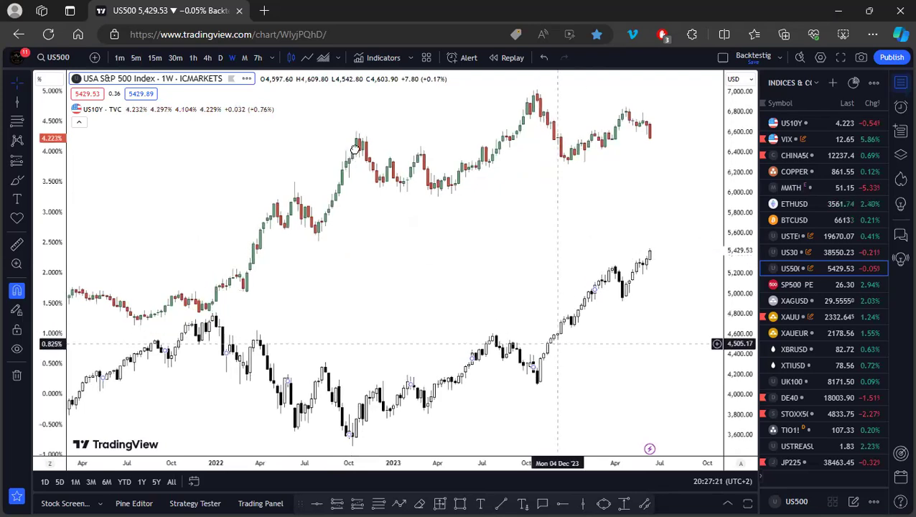
{"action": "left_click_drag", "start_coordinate": [358, 139], "coordinate": [362, 125]}
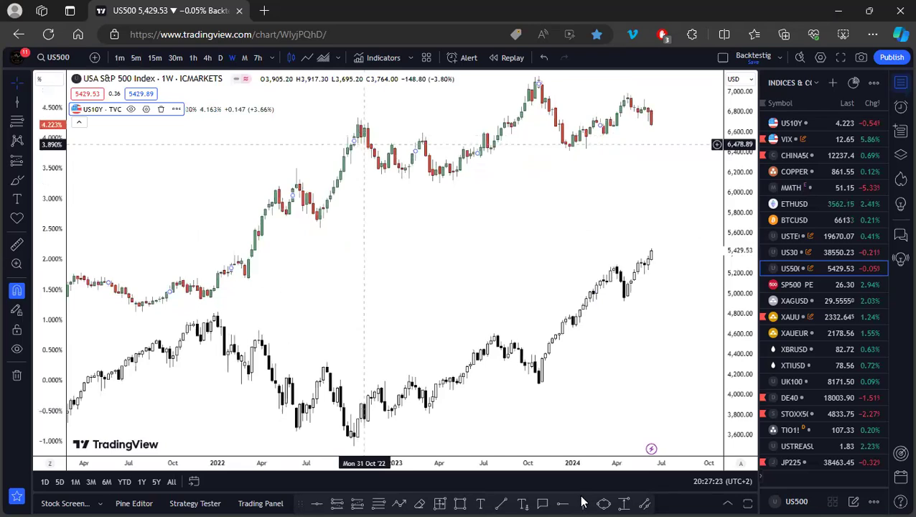
Step: Add vertical lines at 27 Sep '21 and 17 Oct '22 across the US500 and US10Y candles
{"action": "left_click", "coordinate": [285, 302]}
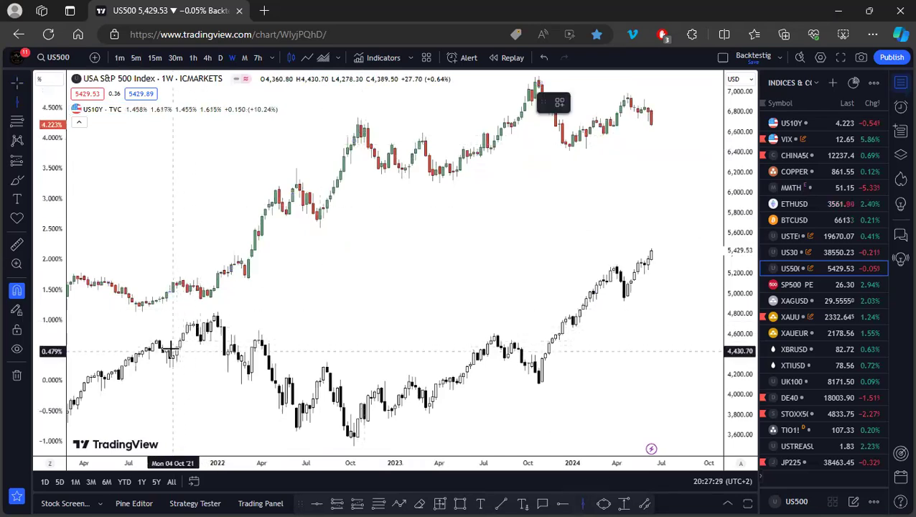
{"action": "left_click", "coordinate": [170, 351]}
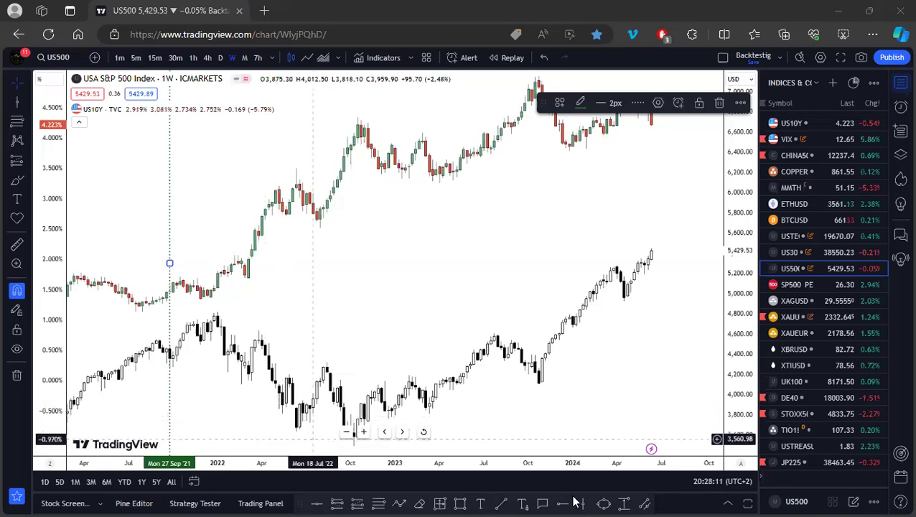
{"action": "left_click", "coordinate": [345, 342]}
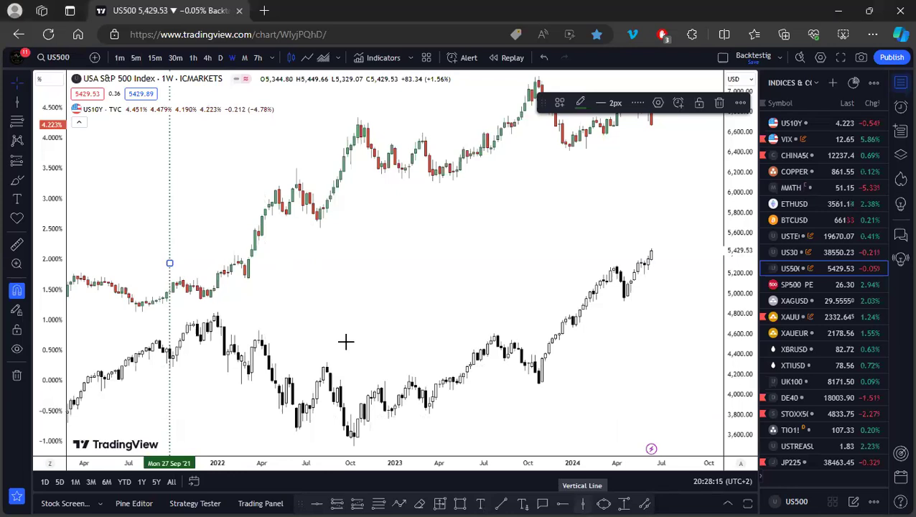
{"action": "left_click", "coordinate": [345, 342]}
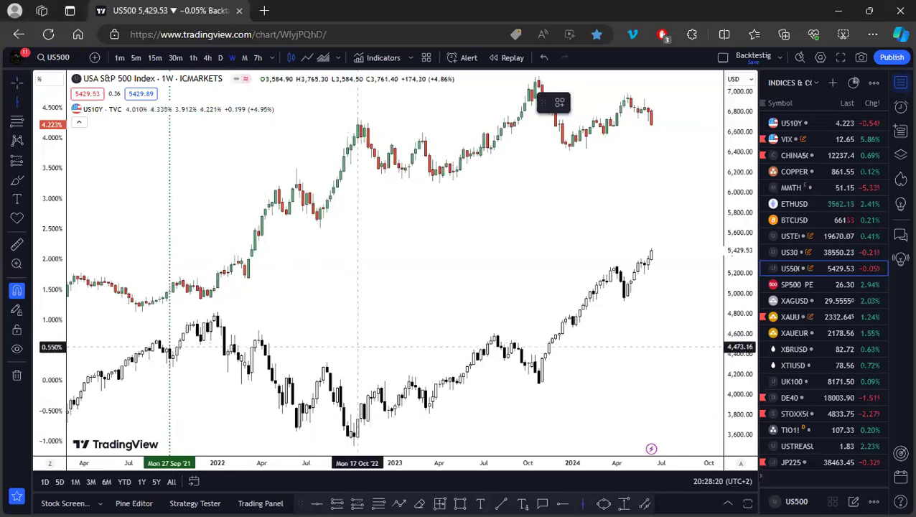
{"action": "left_click", "coordinate": [357, 347]}
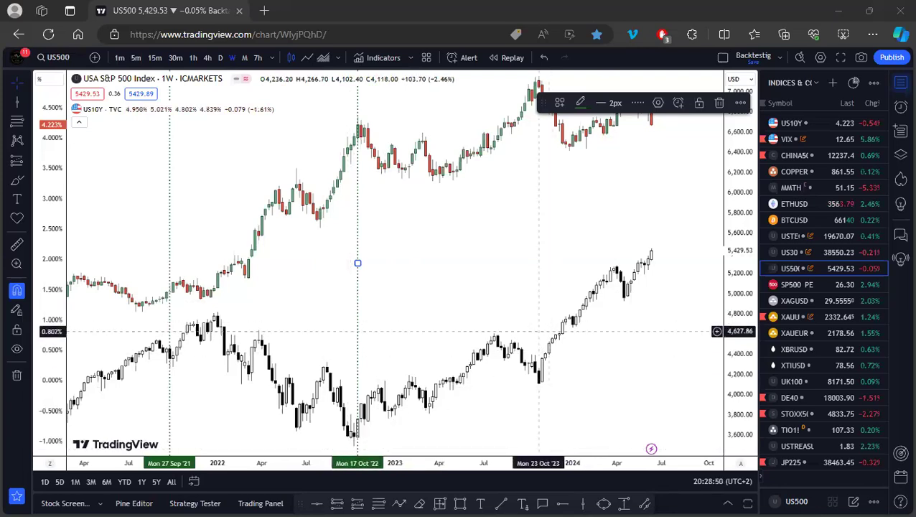
{"action": "left_click", "coordinate": [345, 223]}
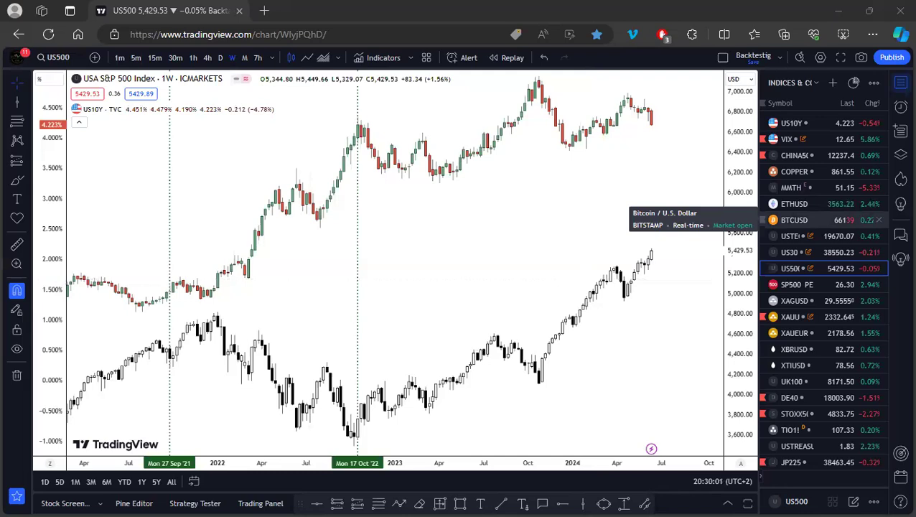
Step: Load BTCUSD from the watchlist and adjust the price scale and position so its candles sit below the US10Y overlay
{"action": "left_click", "coordinate": [794, 220]}
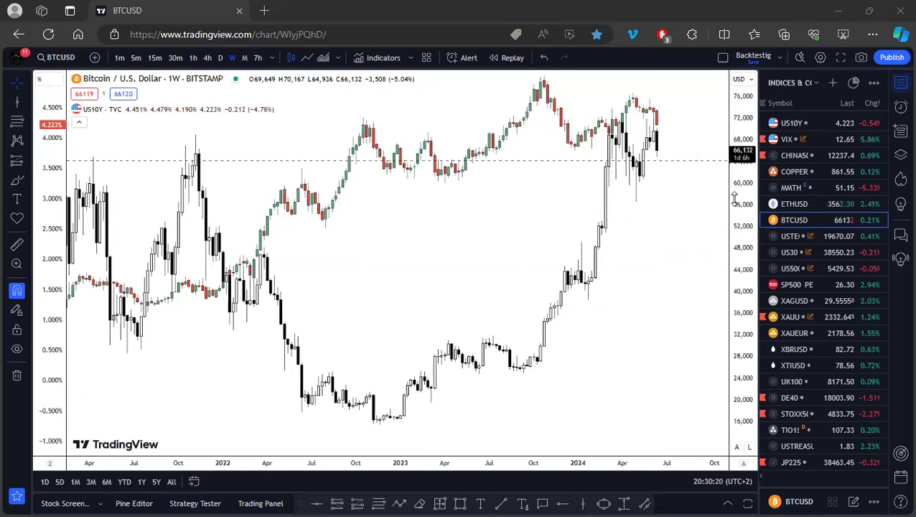
{"action": "left_click_drag", "start_coordinate": [736, 226], "coordinate": [740, 327]}
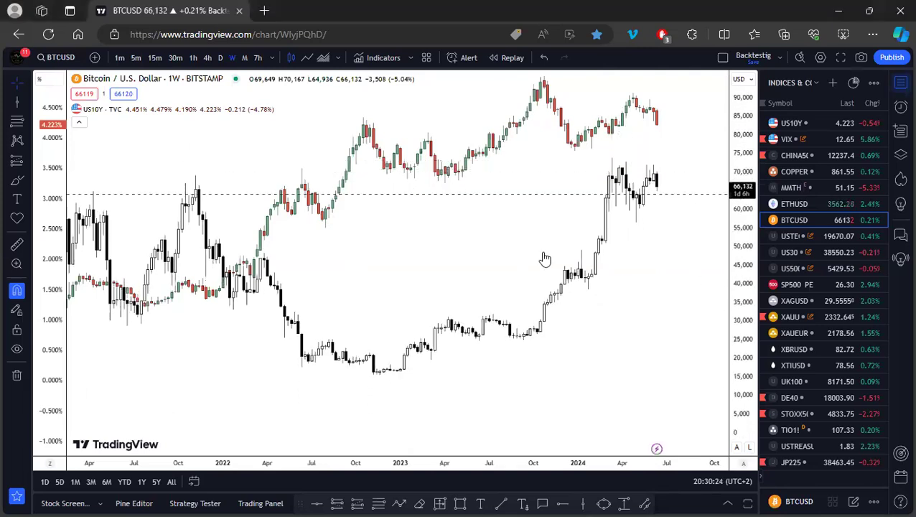
{"action": "left_click_drag", "start_coordinate": [646, 248], "coordinate": [655, 325]}
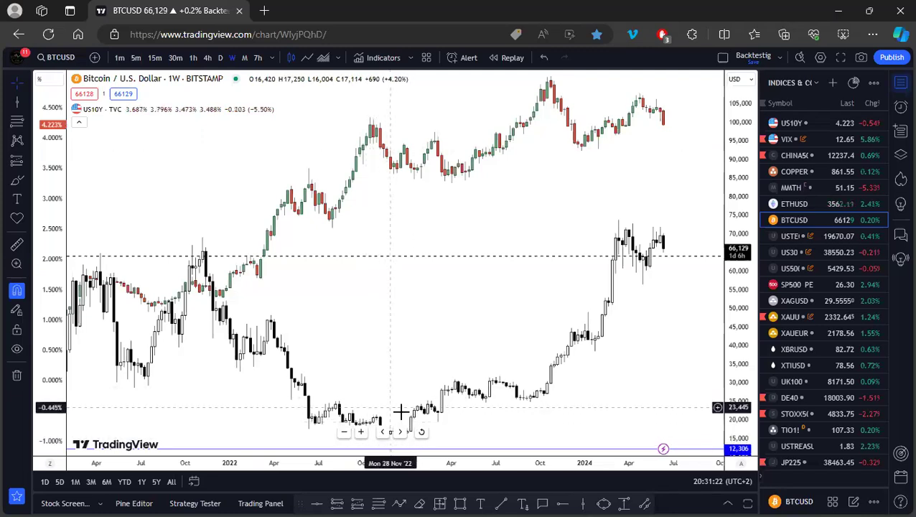
{"action": "scroll", "coordinate": [430, 385], "scroll_direction": "left", "scroll_amount": 3}
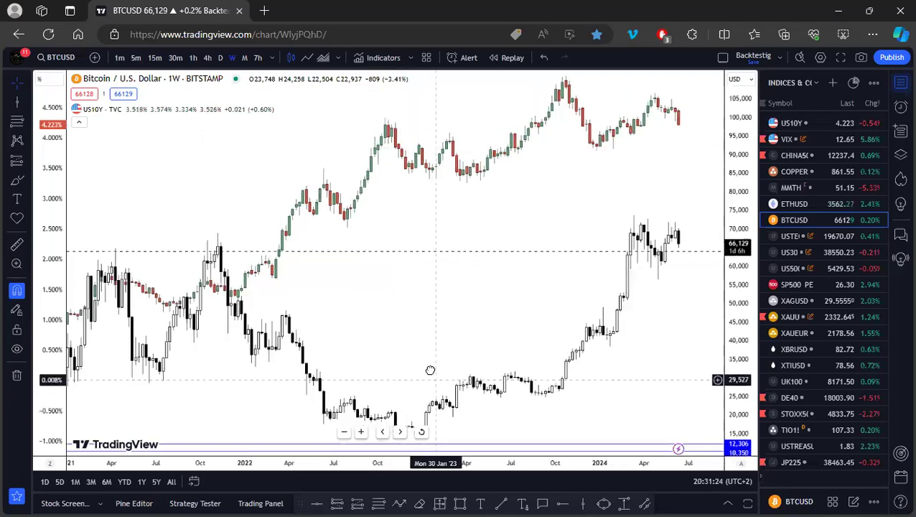
{"action": "scroll", "coordinate": [388, 428], "scroll_direction": "right", "scroll_amount": 1}
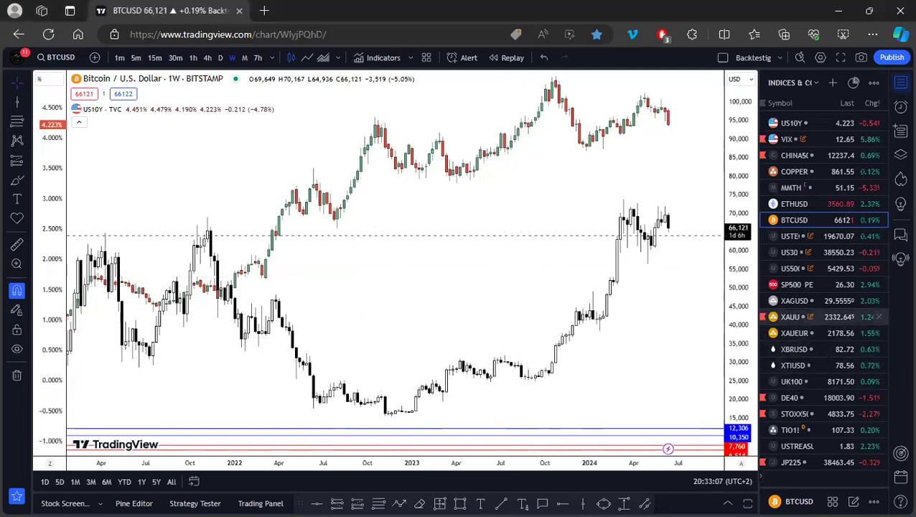
Step: Load XAUUSD from the watchlist under the US10Y overlay
{"action": "left_click", "coordinate": [825, 317]}
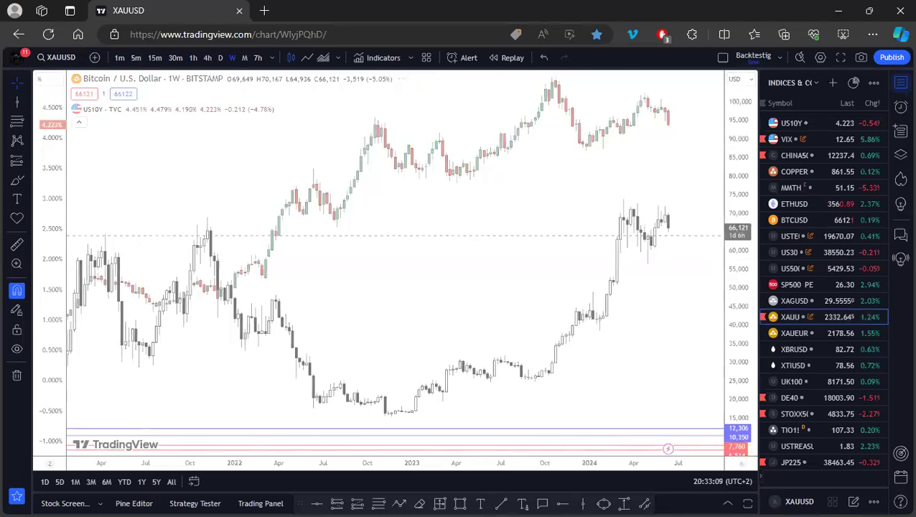